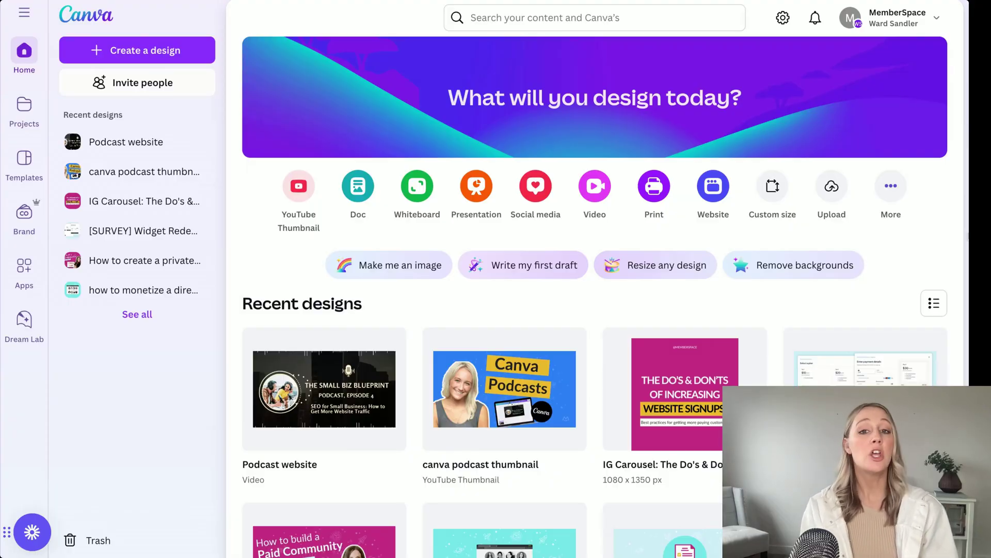
Search templates for 'podcast video' and customize the Olivia Wilson Black And Beige podcast intro
left_click(668, 16)
type("podvast")
key("BackSpace")
key("BackSpace")
key("BackSpace")
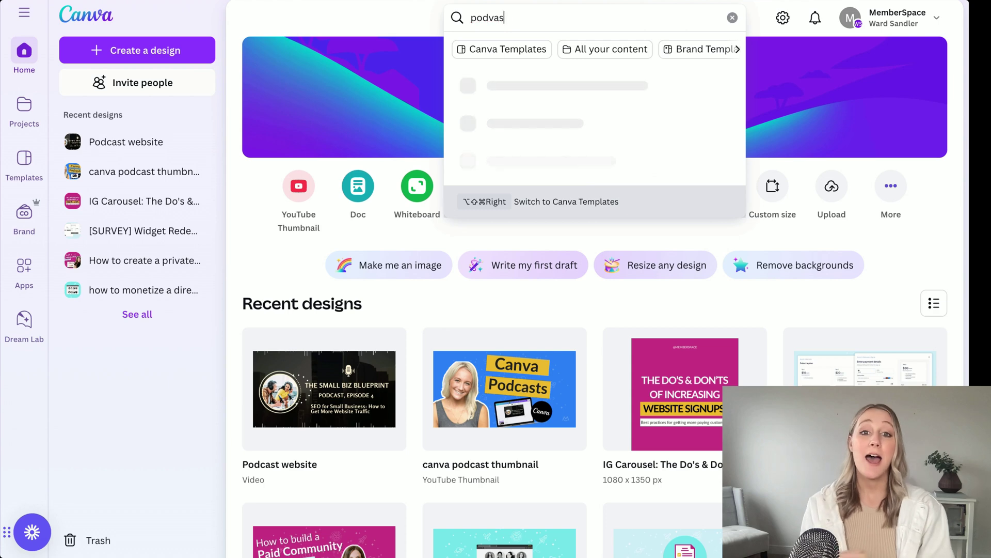
type("ast vid")
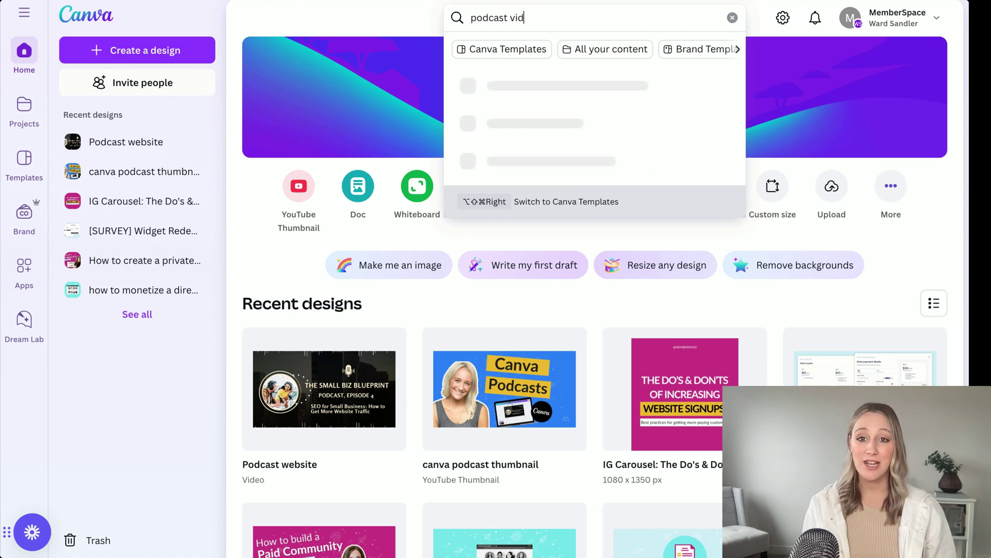
key("Return")
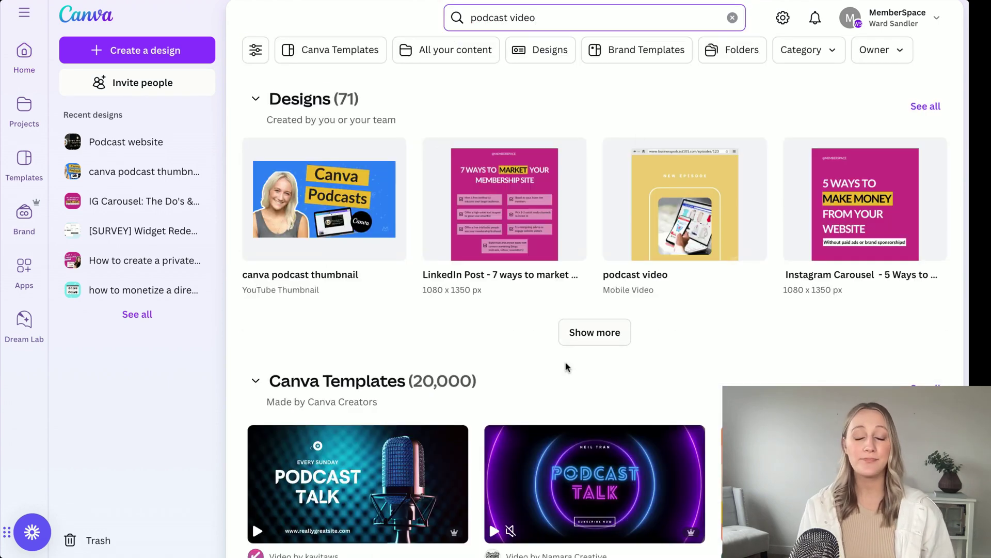
scroll(567, 366, "down", 3)
scroll(567, 366, "down", 7)
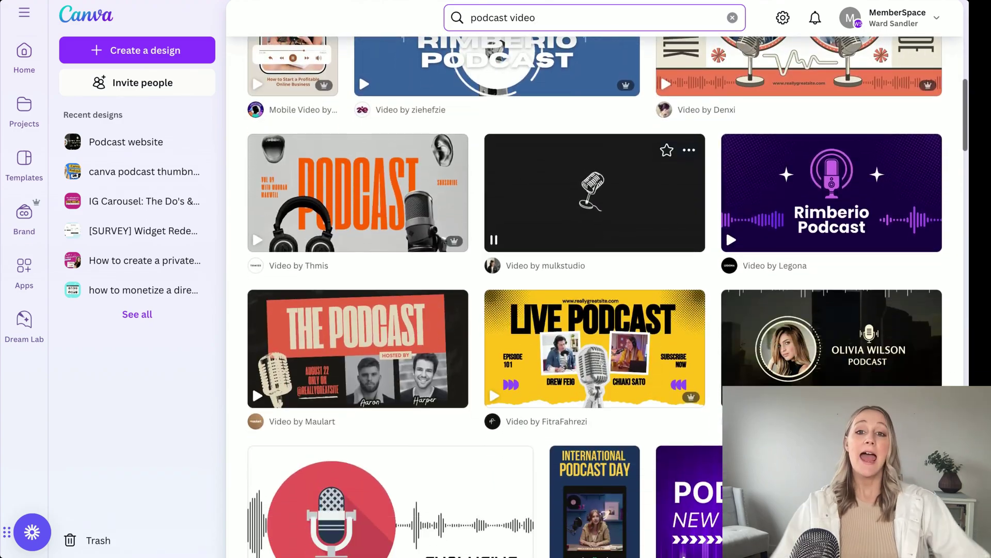
left_click(854, 362)
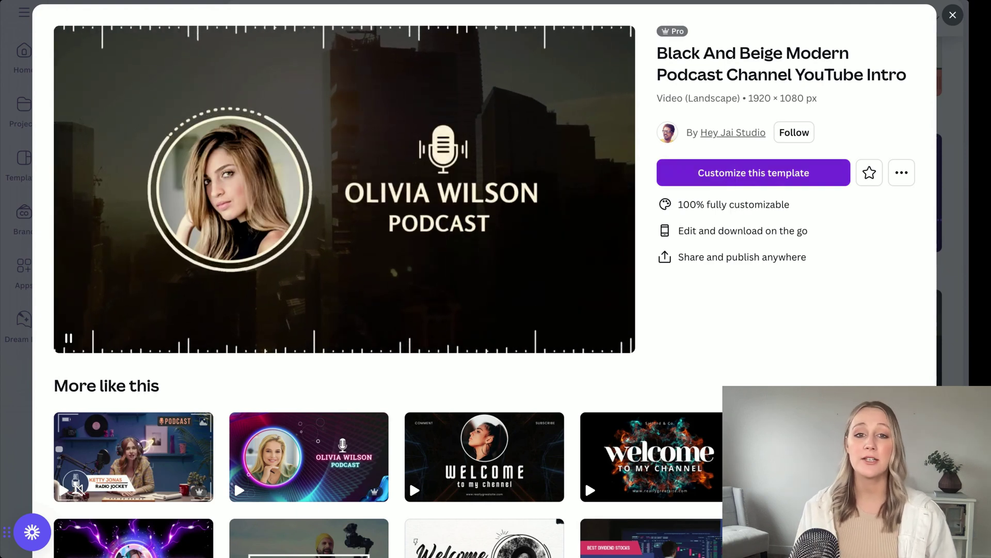
left_click(730, 174)
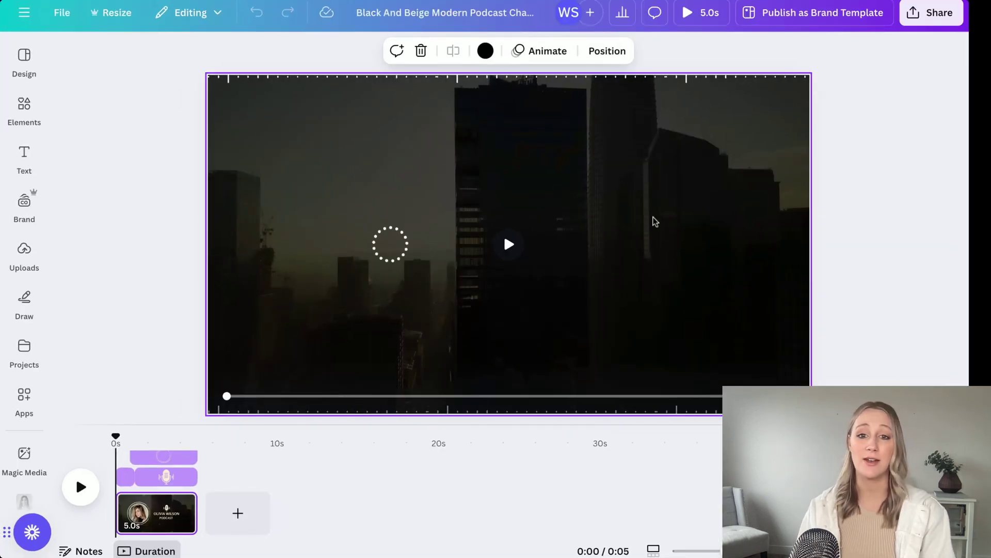
At 3.4s, change the OLIVIA WILSON title to 'THE SMALL BIZ BLUEPRINT' on one line
left_click_drag(115, 435, 171, 435)
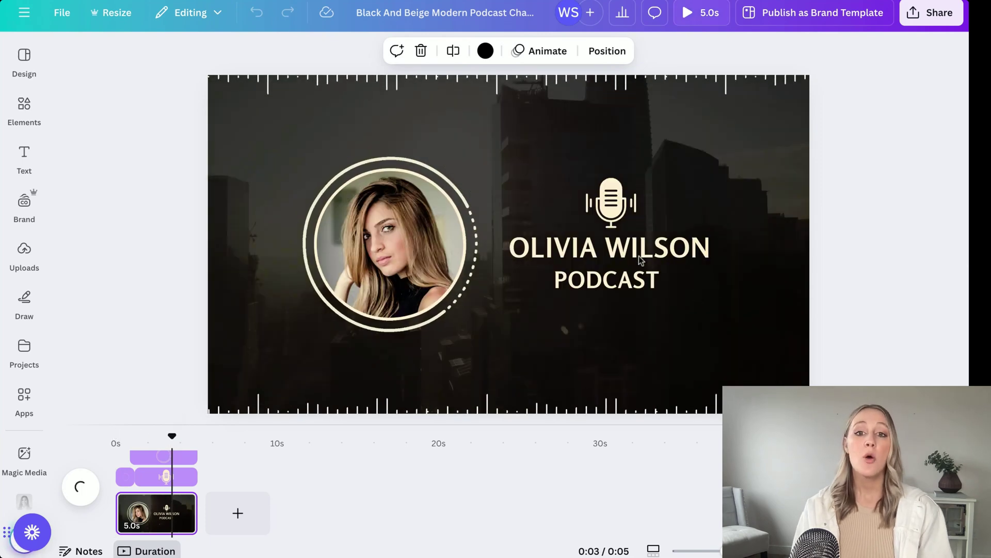
double_click(641, 261)
type("The ")
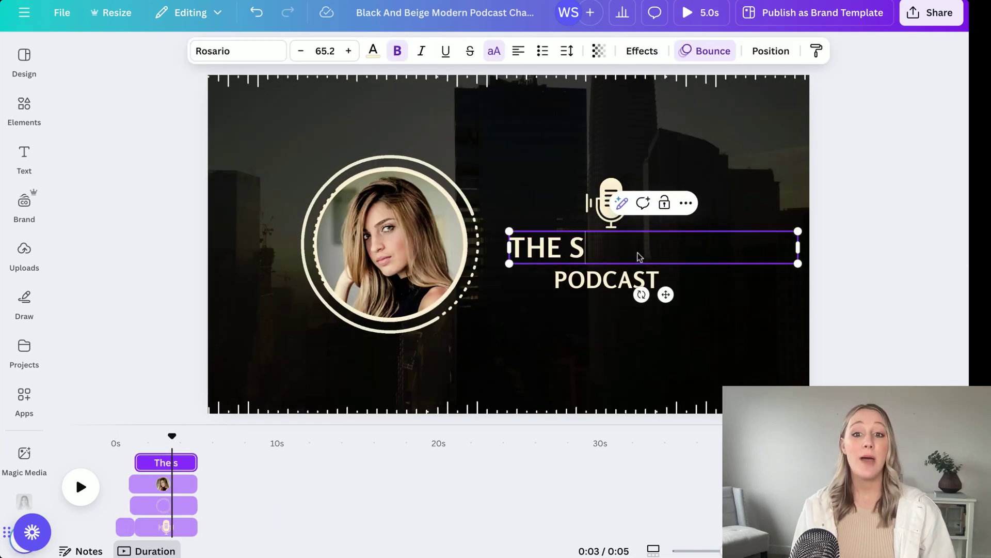
type("small biz blue")
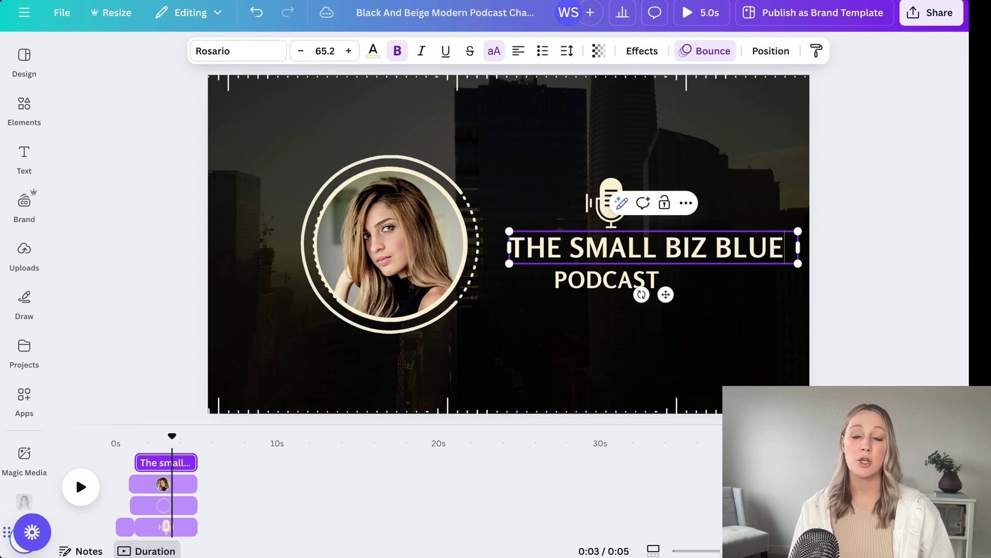
type("print")
left_click_drag(795, 289, 814, 256)
key("Escape")
Change the PODCAST text to 'PODCAST, EPISODE 6', shrink it and align it under the title
left_click_drag(642, 294, 595, 292)
double_click(587, 284)
left_click(623, 285)
type(", EPISODE 6")
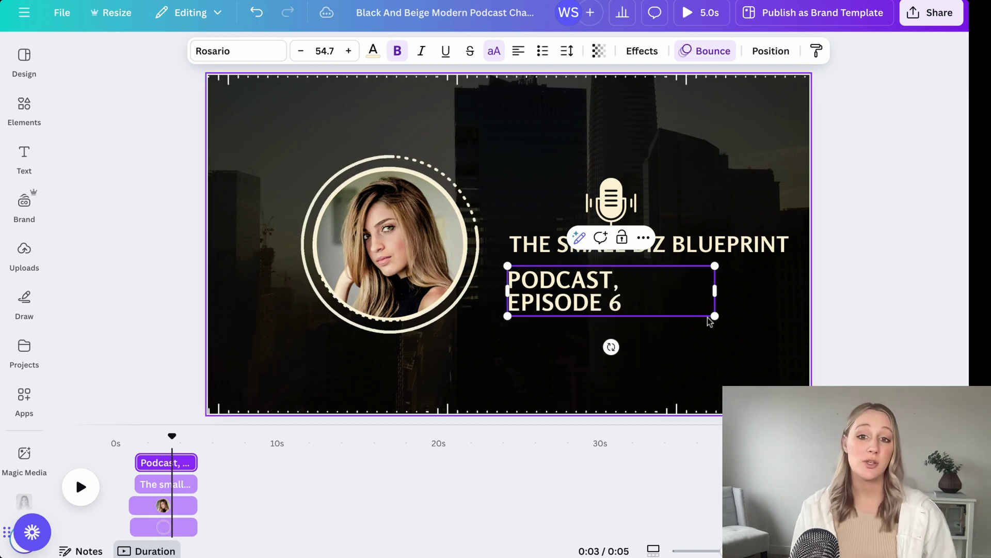
left_click_drag(715, 316, 783, 292)
left_click(823, 310)
left_click(636, 278)
left_click_drag(636, 277, 636, 268)
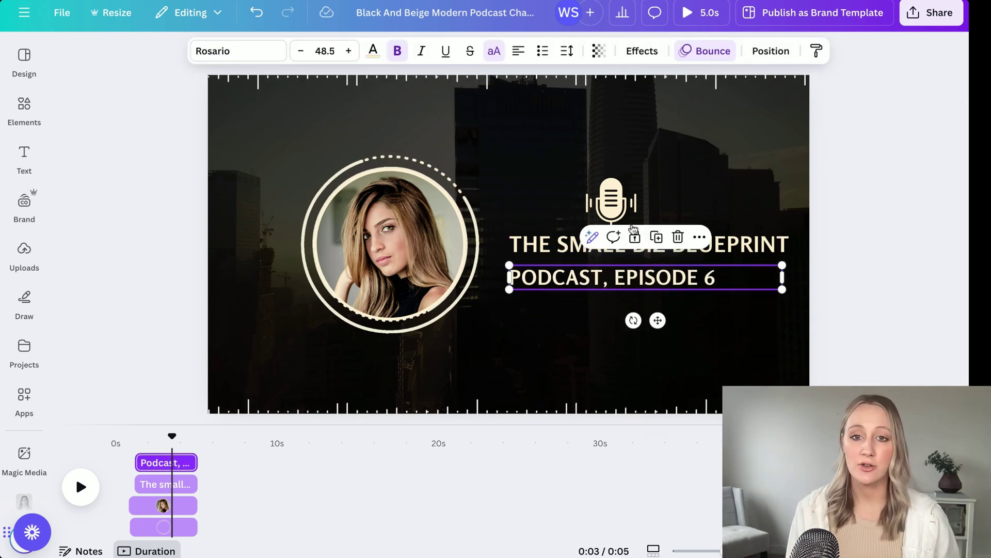
Nudge the microphone icon up and right, and move the photo circle left
left_click(619, 196)
left_click_drag(620, 196, 649, 191)
left_click(898, 281)
left_click_drag(440, 287, 397, 294)
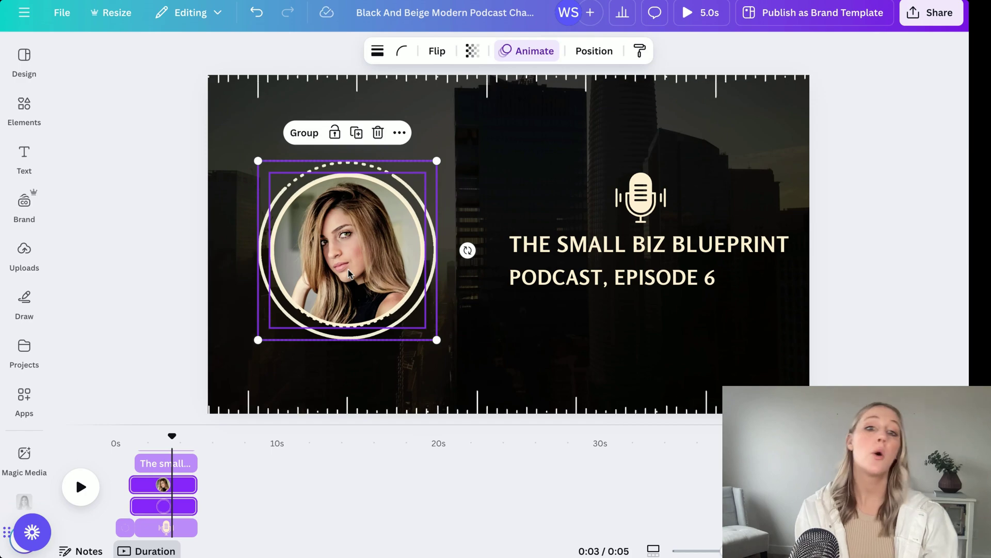
Fill the circle frame with the recently used photo of a woman holding a microphone
left_click(24, 157)
left_click(24, 111)
left_click_drag(110, 173, 471, 242)
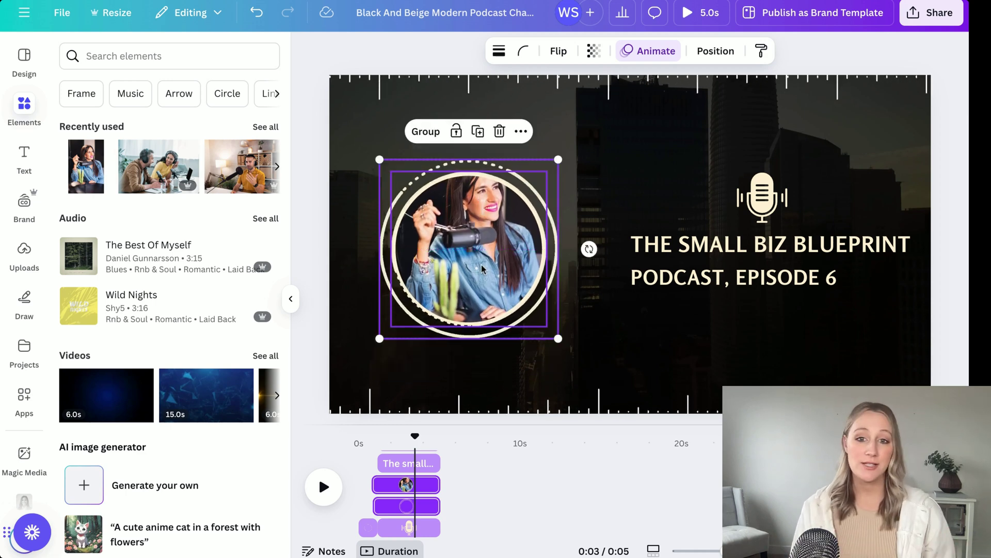
left_click(365, 342)
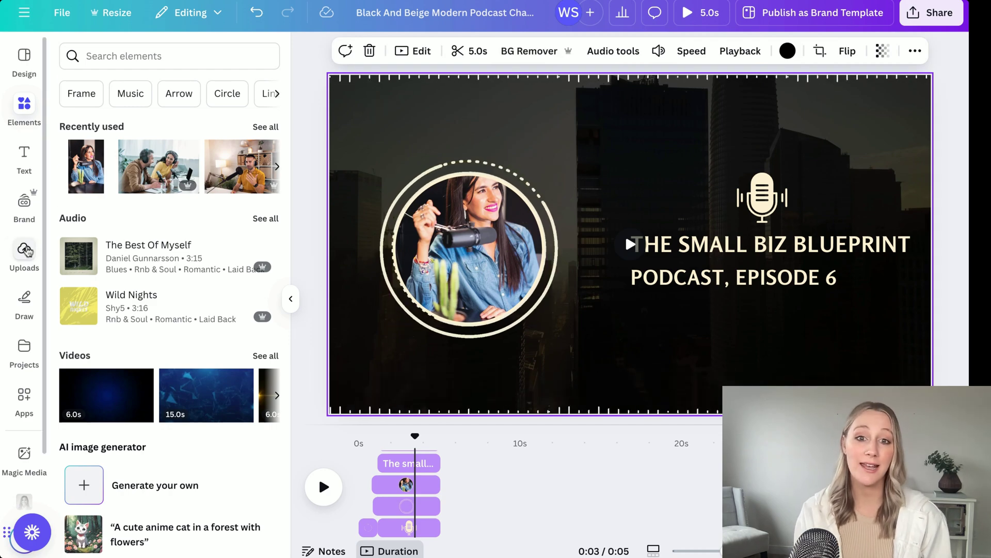
left_click(26, 251)
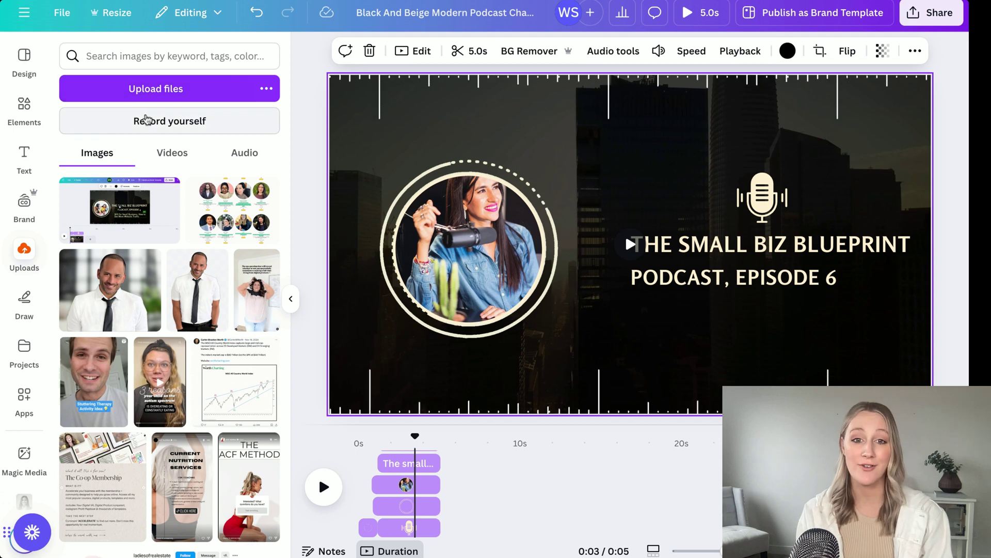
Make a short audio-only self-recording with no camera and save it into the design
left_click(148, 119)
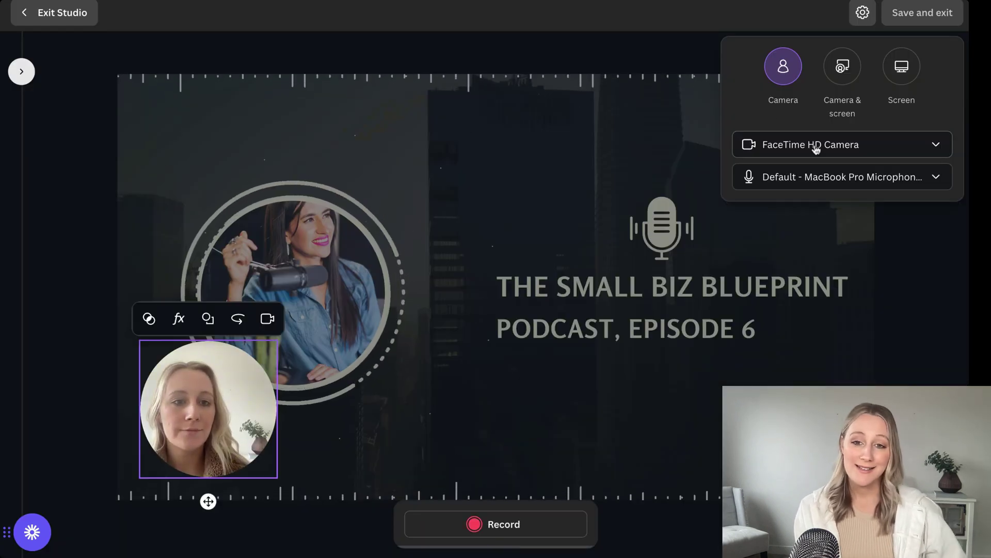
left_click(816, 146)
left_click(806, 215)
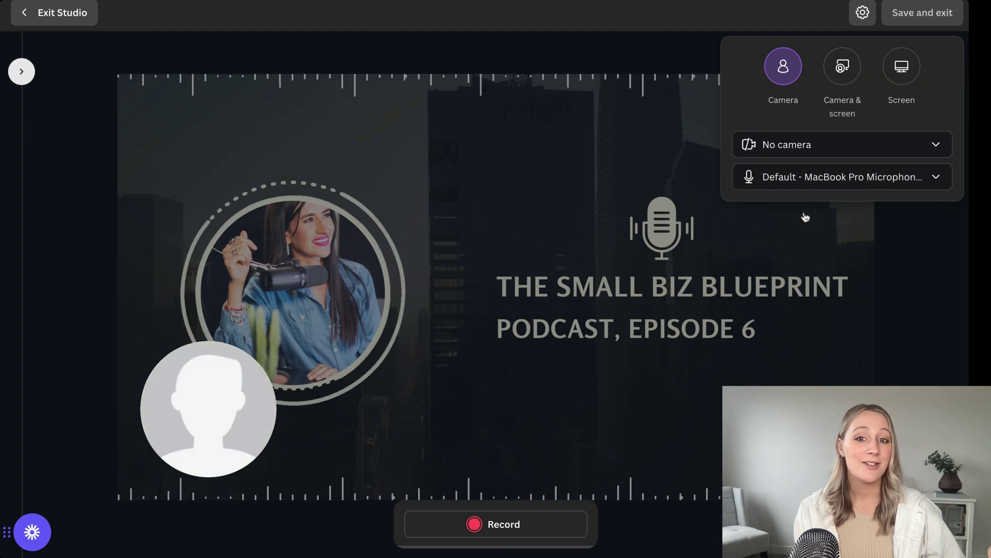
left_click(495, 524)
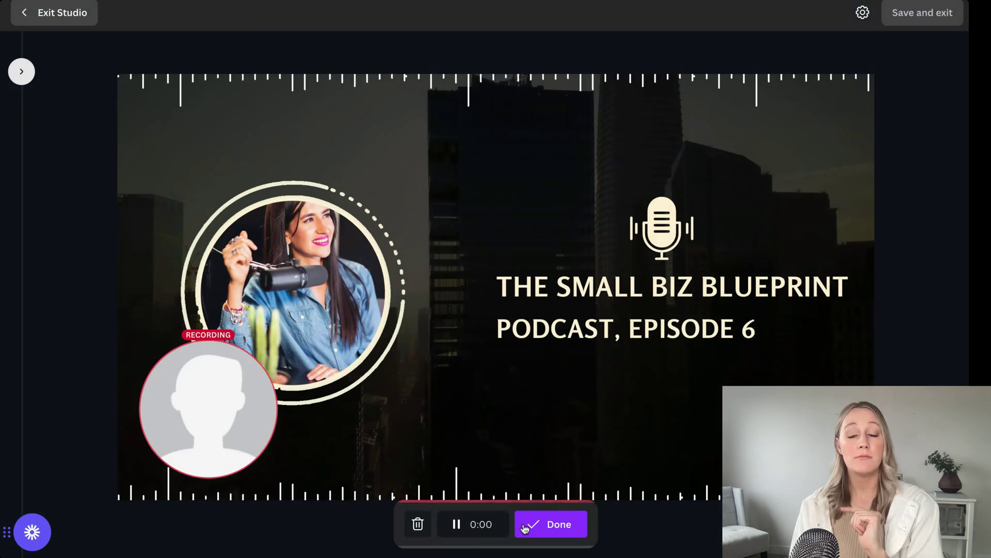
left_click(550, 526)
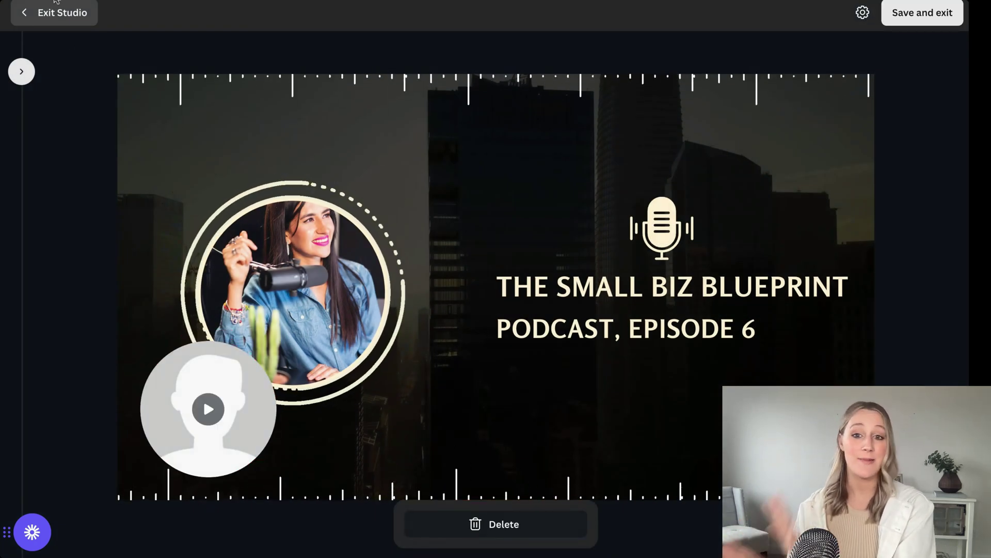
left_click(926, 15)
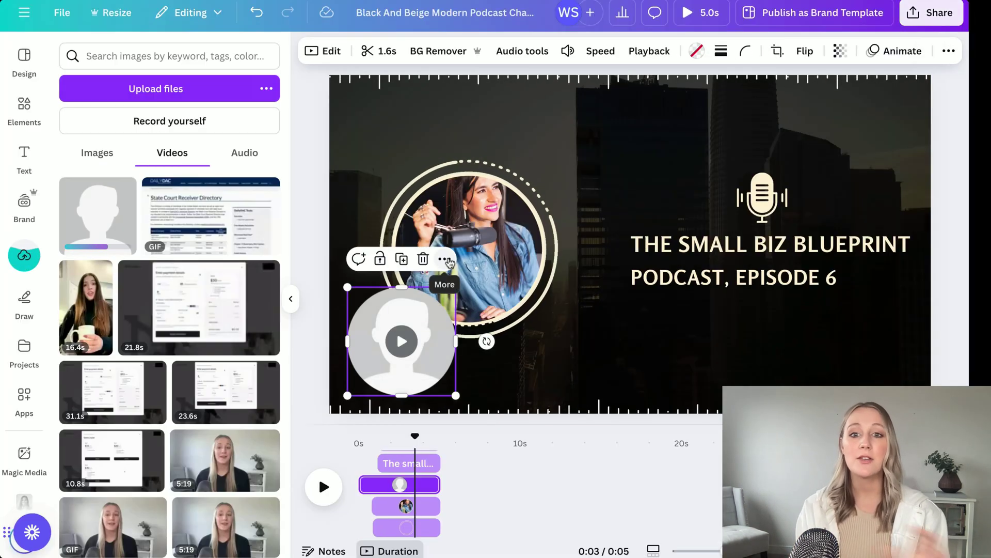
Send the recorded clip behind all other layers of the intro
left_click(446, 260)
mouse_move(495, 440)
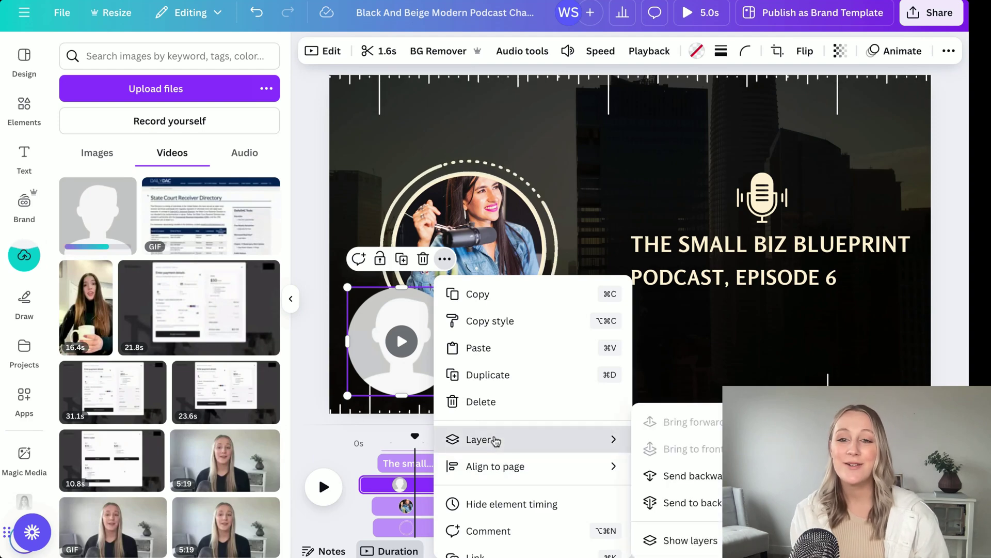
left_click(687, 475)
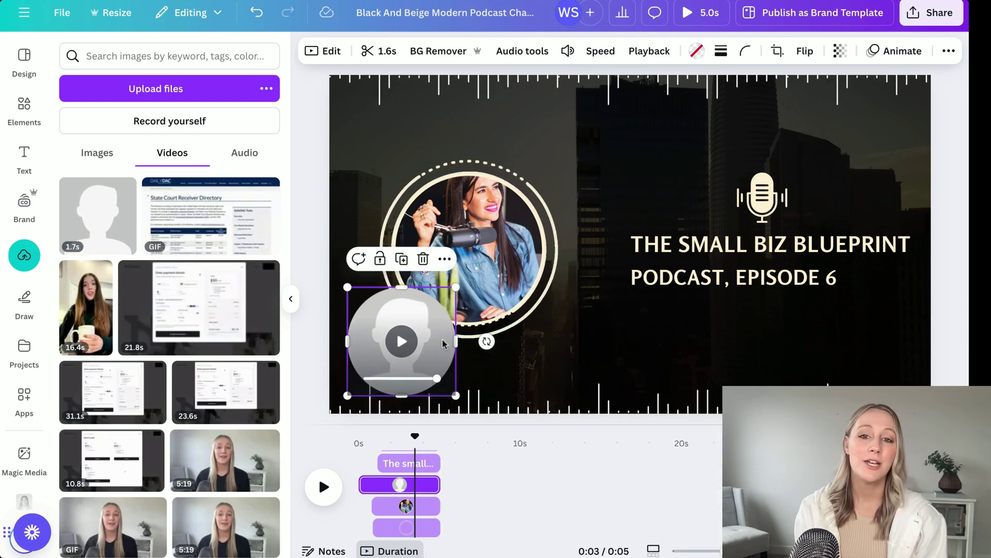
right_click(434, 314)
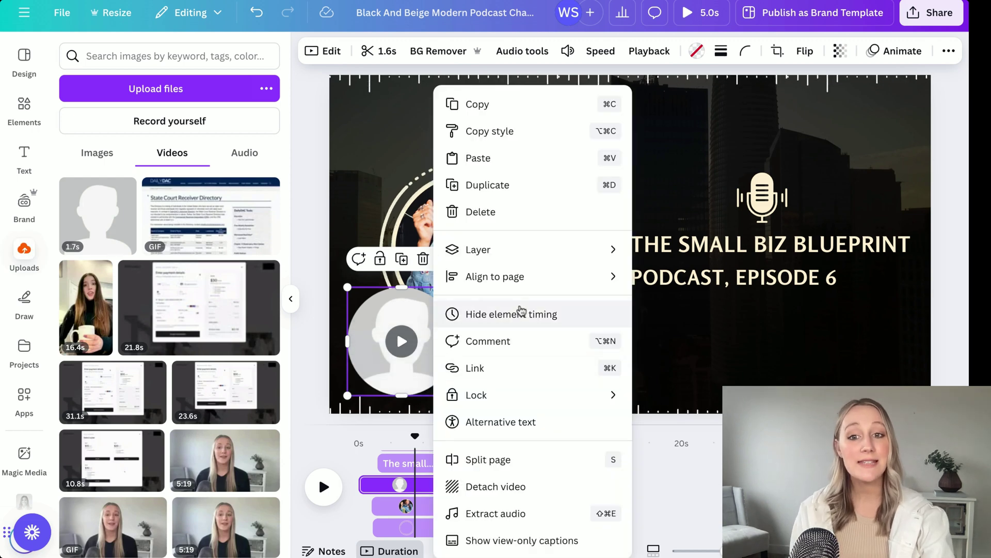
mouse_move(511, 249)
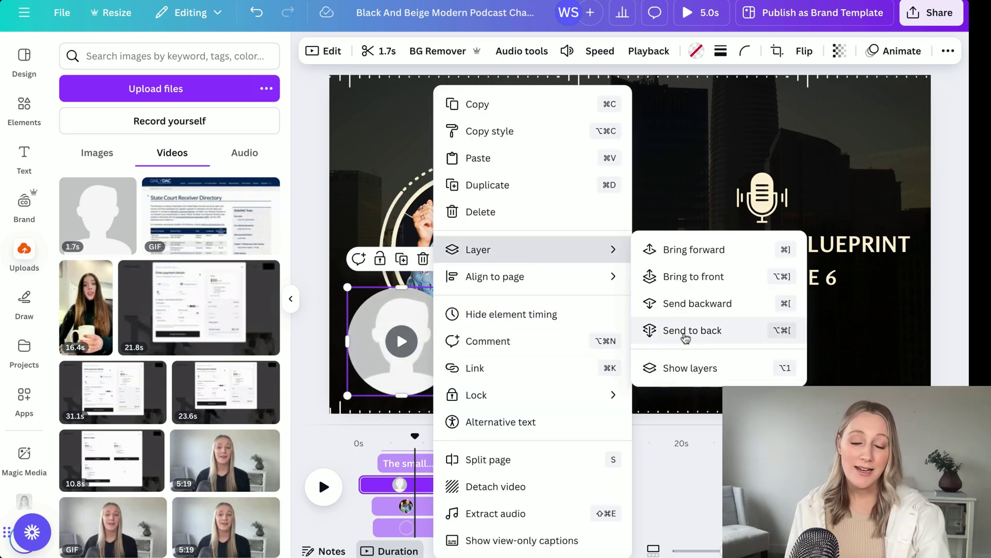
left_click(686, 330)
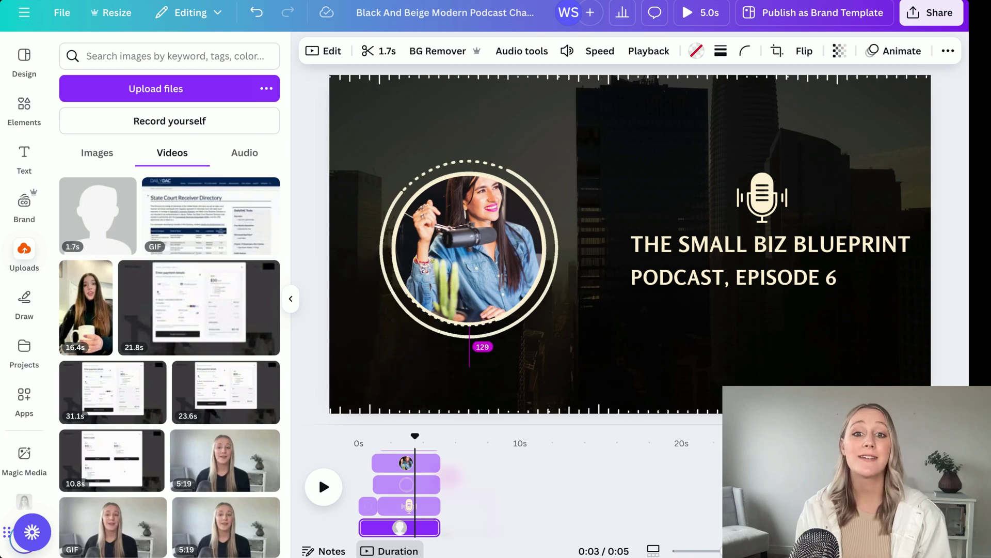
left_click(570, 494)
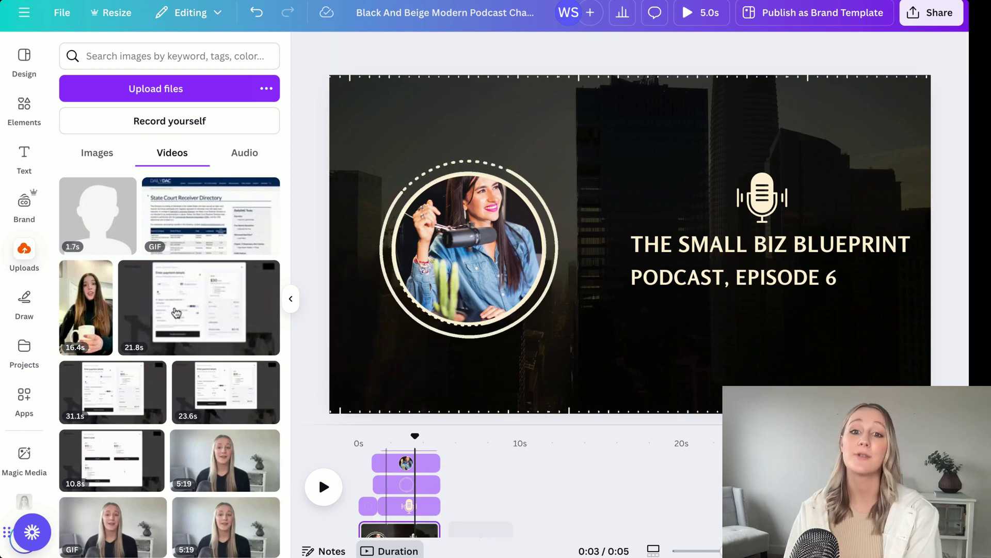
Reopen the recording studio, try effects and a rectangle frame, keep the circle, and exit
left_click(154, 122)
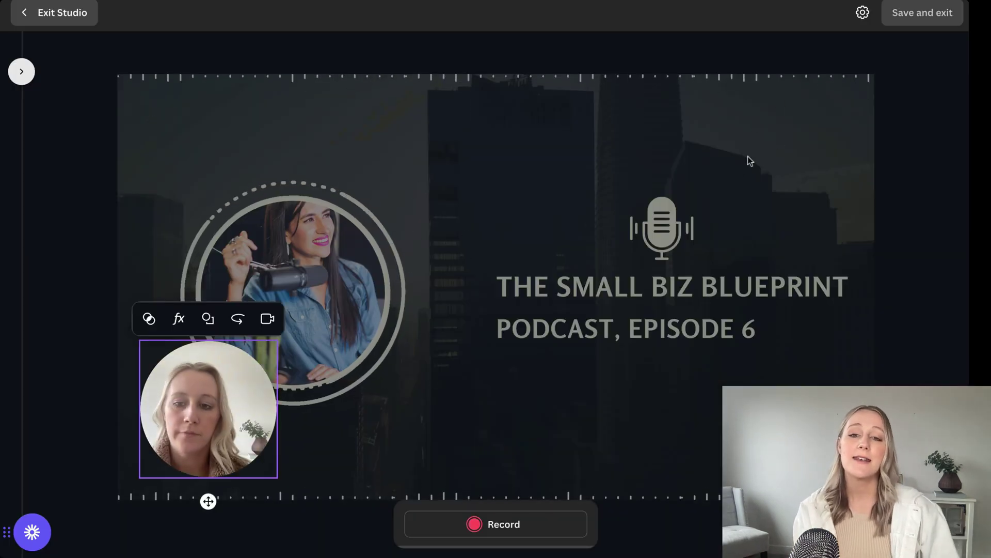
left_click(182, 318)
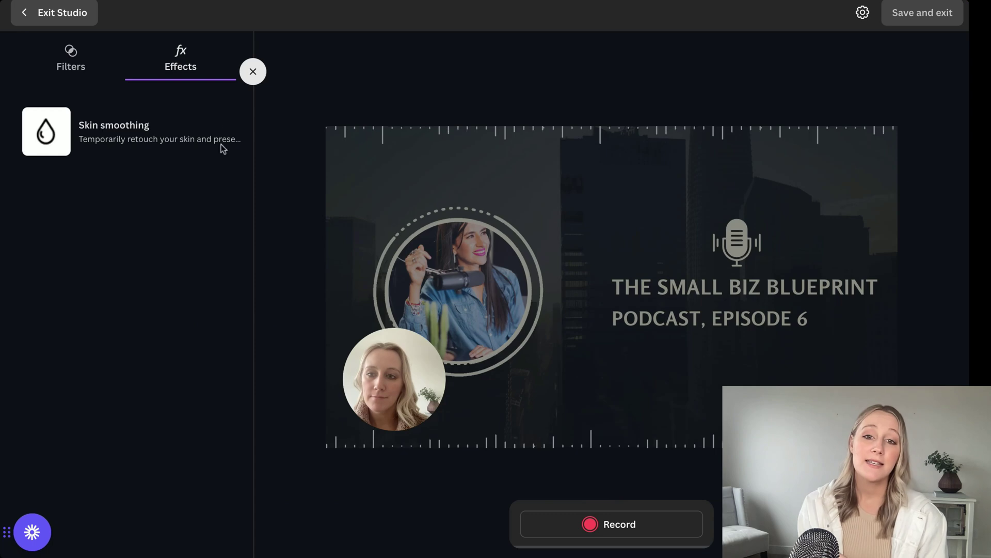
left_click(253, 71)
left_click(207, 403)
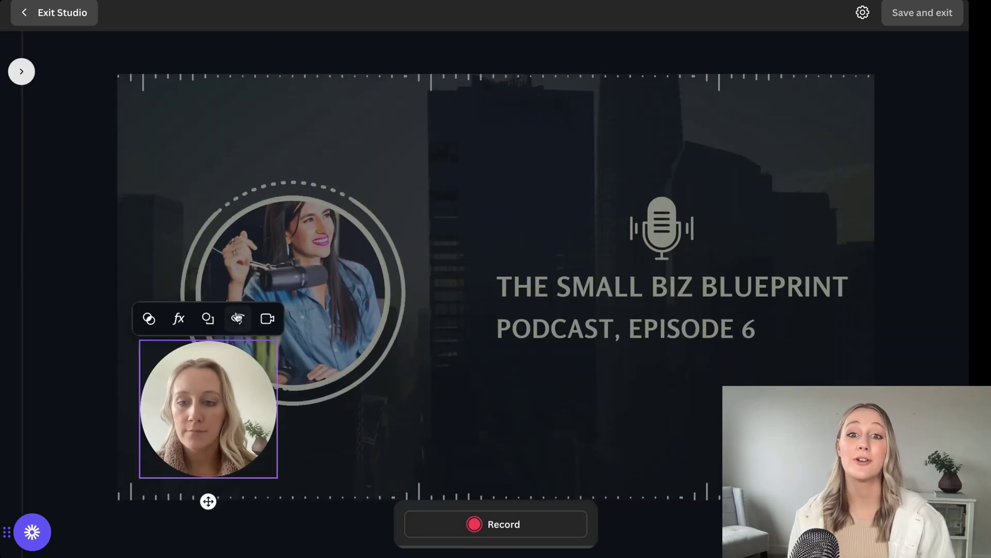
left_click(210, 319)
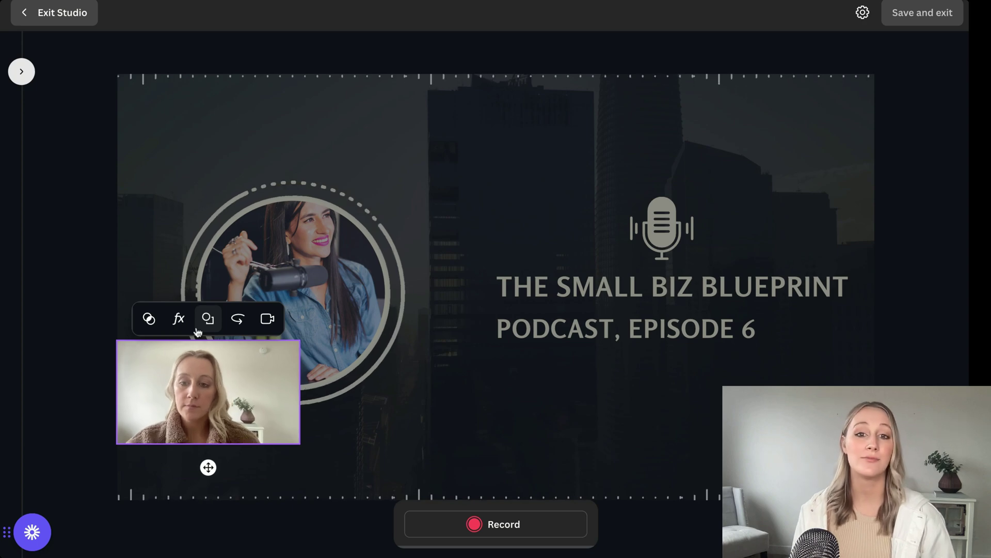
left_click(202, 323)
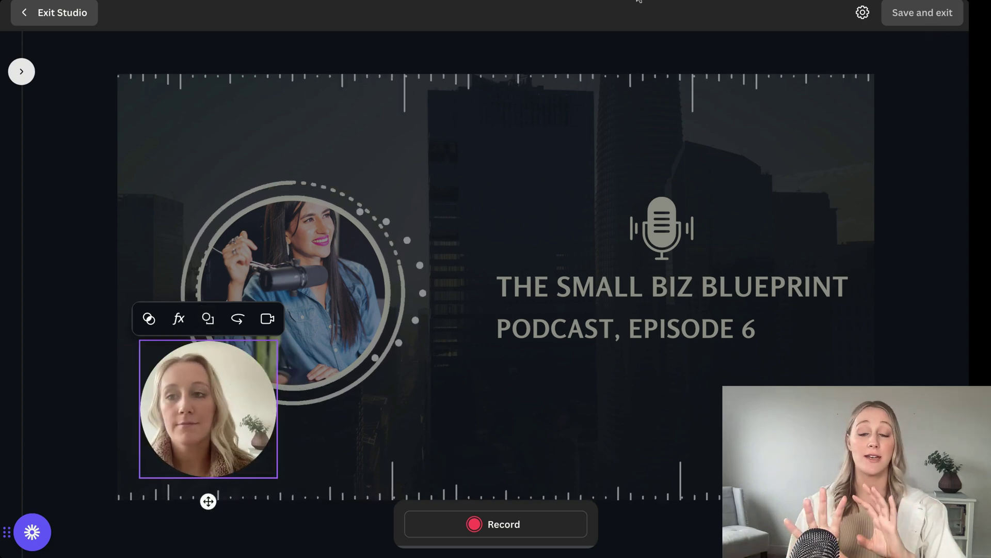
left_click(55, 16)
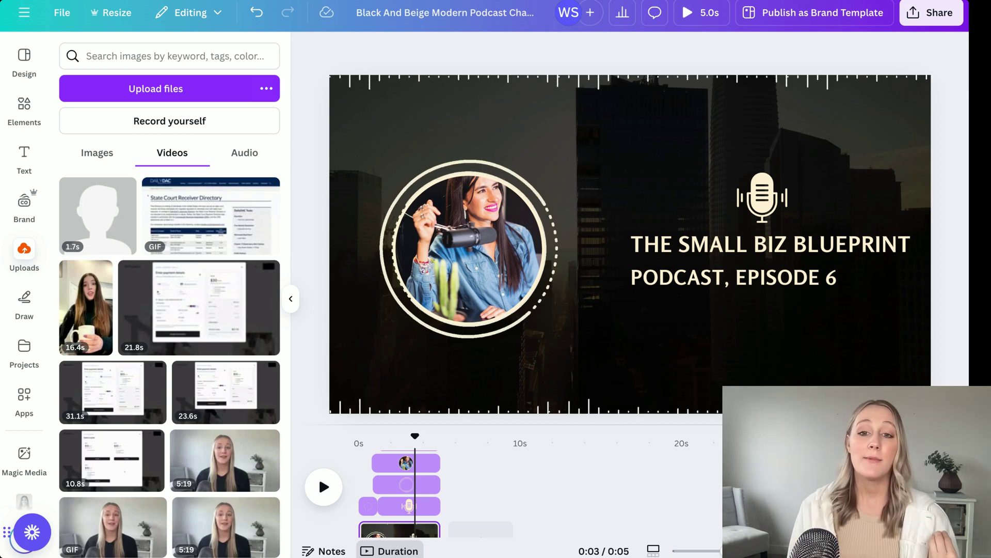
Add the jazzy-hip-hop-boom-bap-111861.mp3 track and align it with the intro page
left_click(262, 155)
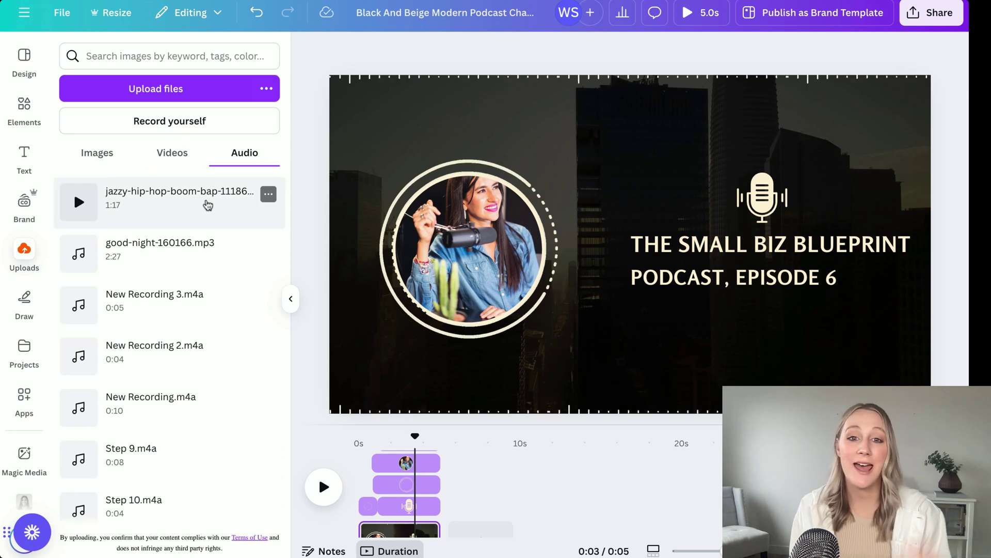
left_click(208, 206)
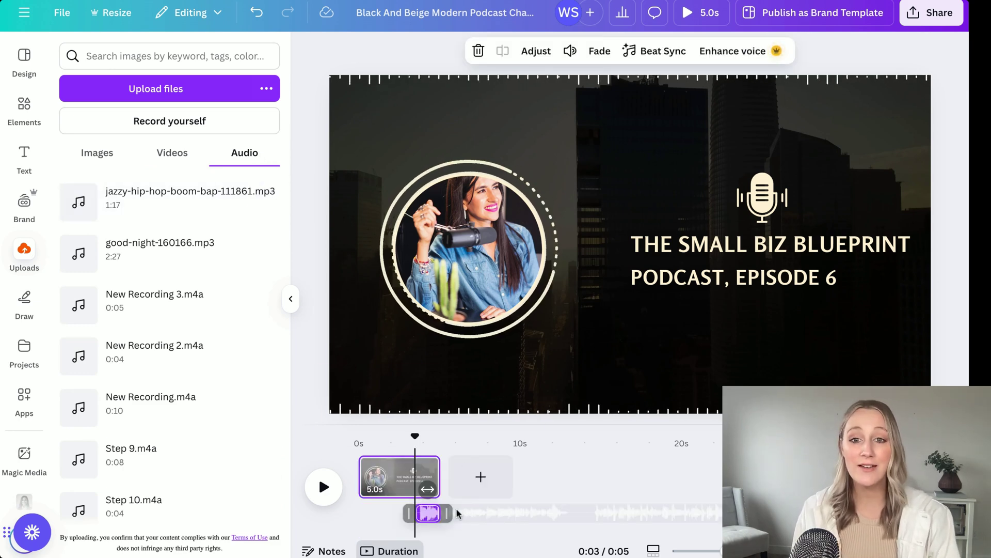
left_click_drag(414, 512, 350, 513)
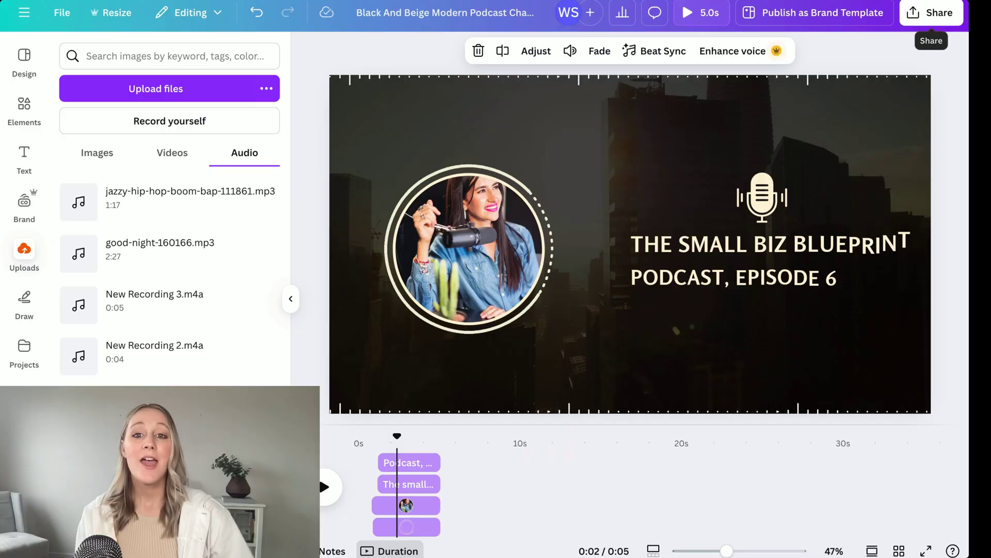
Download the design as an MP4 video
left_click(932, 12)
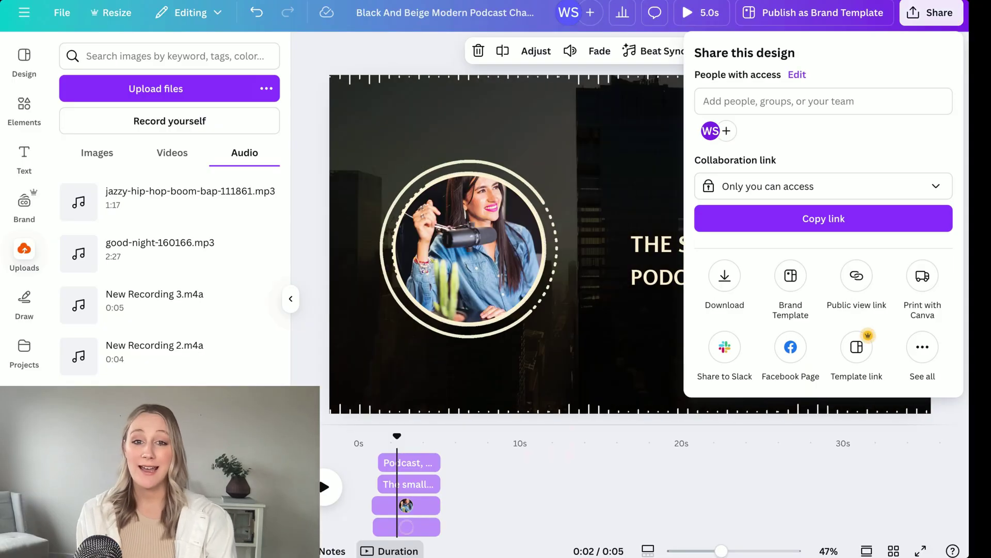
left_click(724, 275)
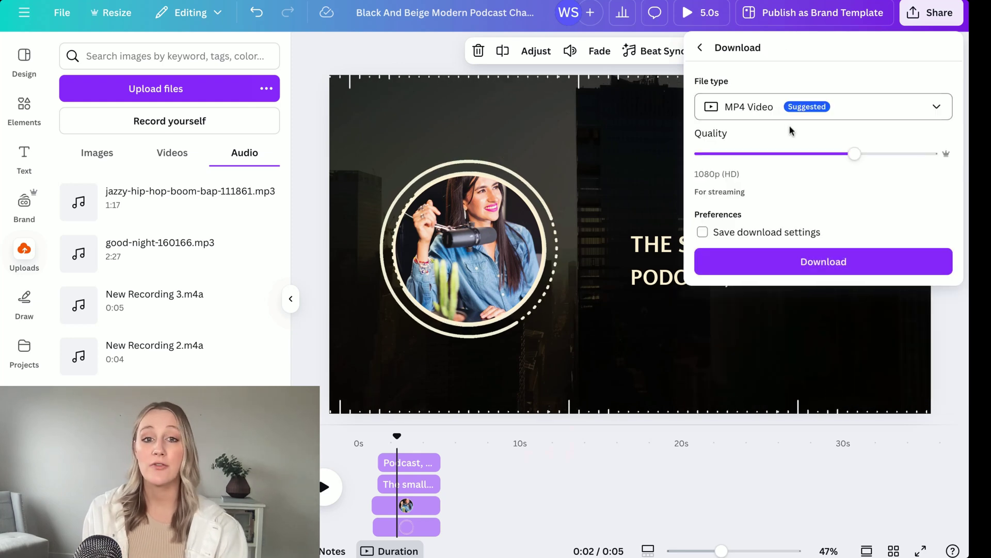
left_click(801, 261)
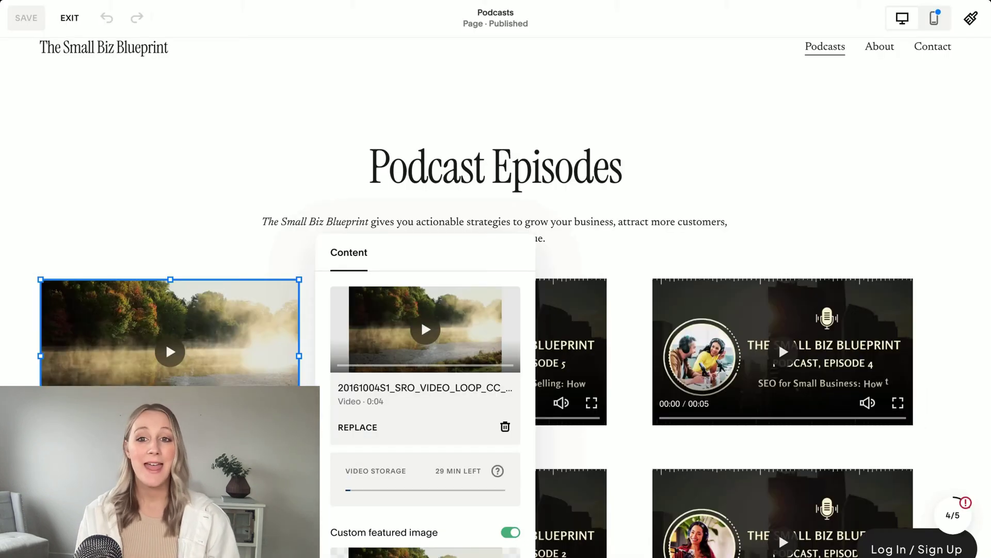
On the Podcasts page, open the first episode video's settings and view its Replace options
left_click(195, 217)
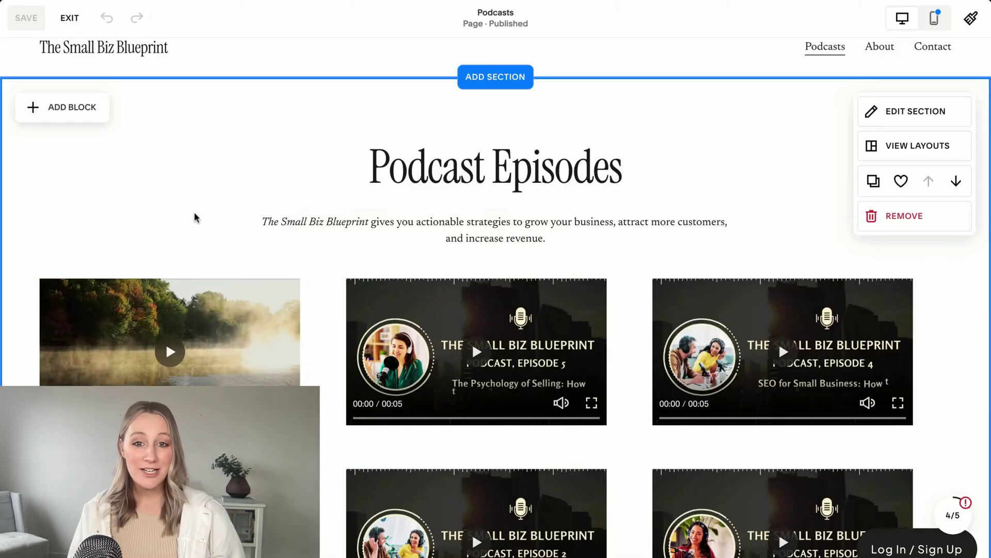
scroll(40, 218, "down", 2)
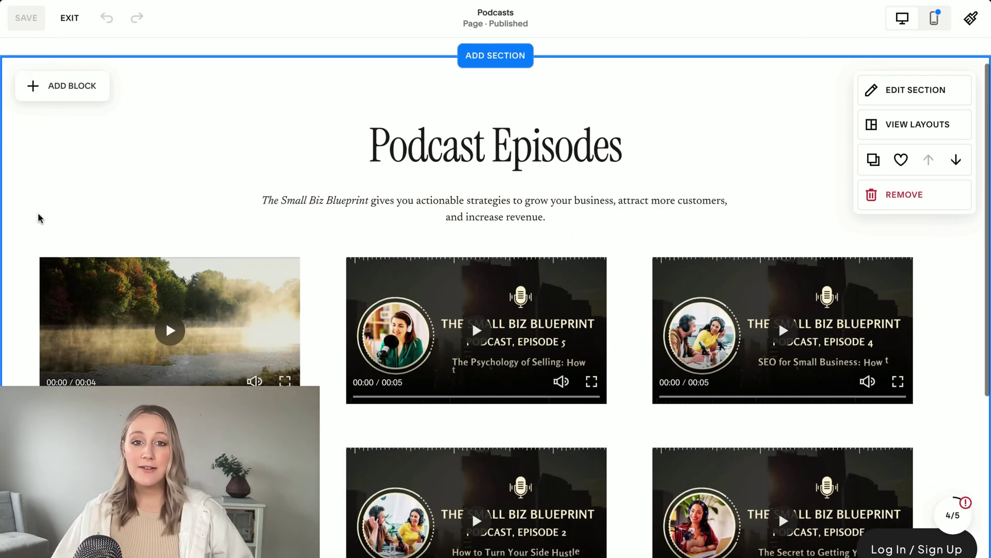
scroll(496, 297, "down", 1)
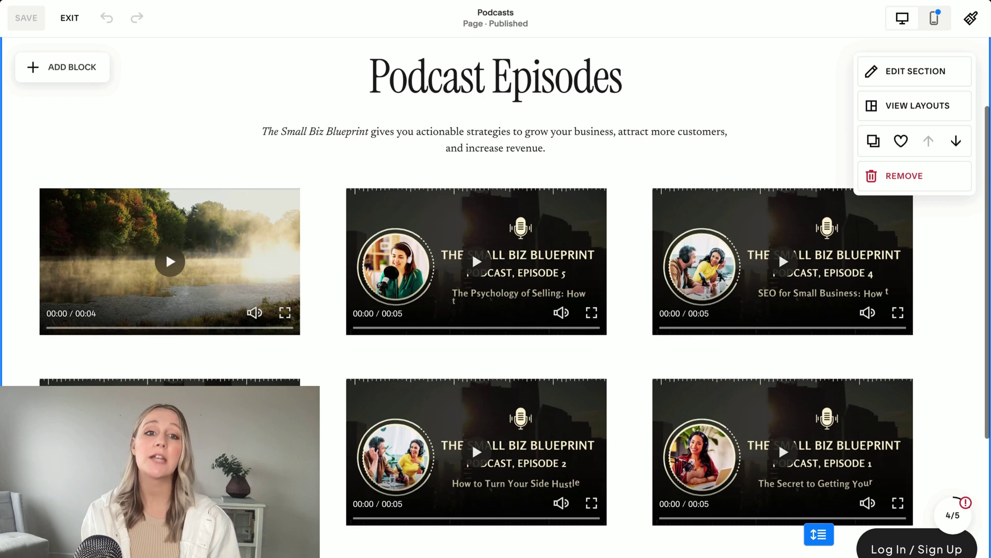
scroll(496, 297, "up", 3)
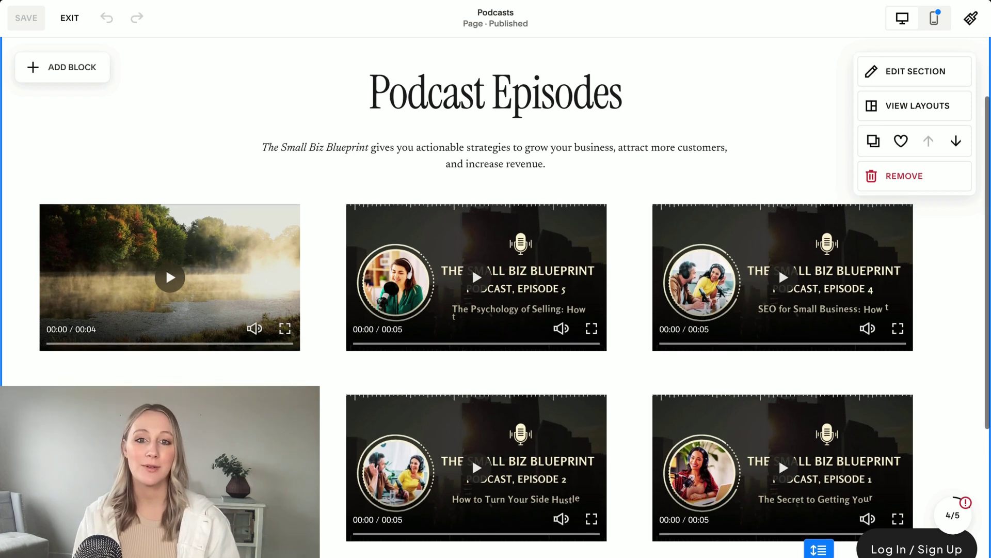
scroll(158, 337, "up", 2)
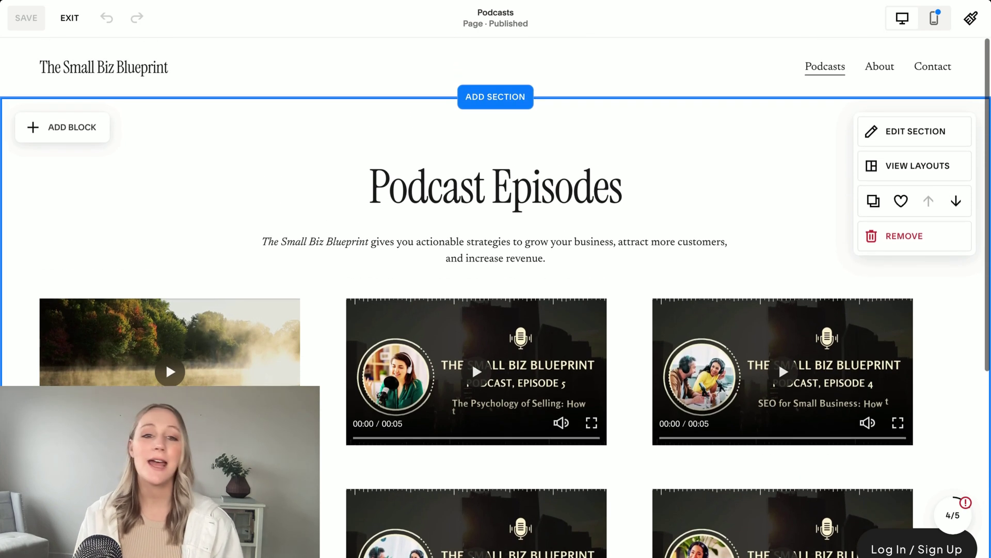
left_click(225, 337)
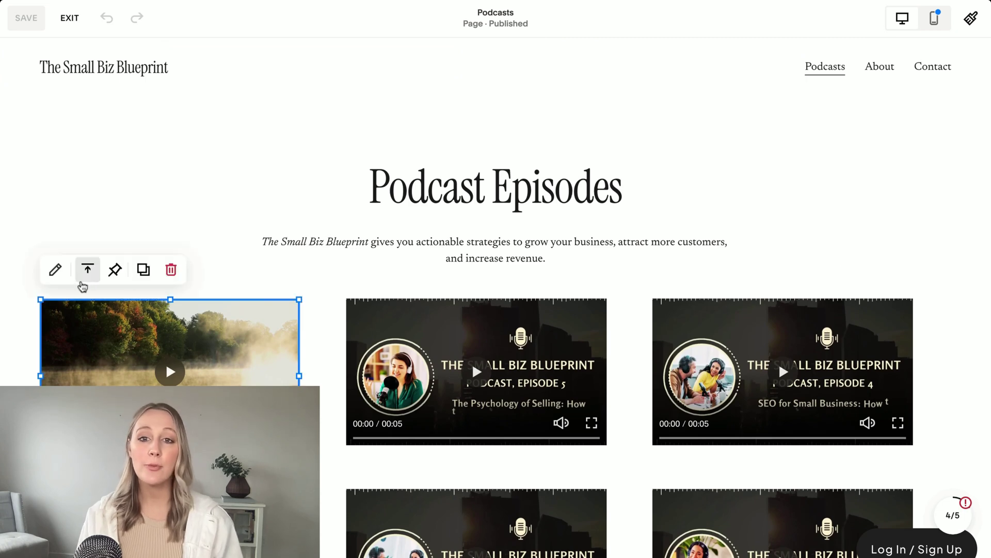
left_click(54, 269)
left_click(368, 425)
left_click(376, 456)
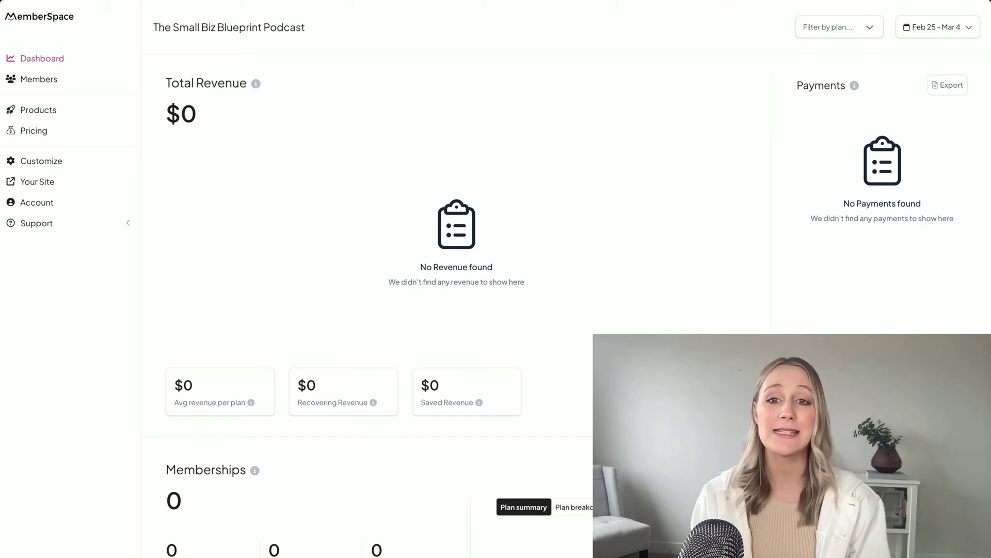
Add the product 'The Small Biz Blueprint' with a studio microphone icon, locking /podcast/
left_click(46, 109)
left_click(374, 68)
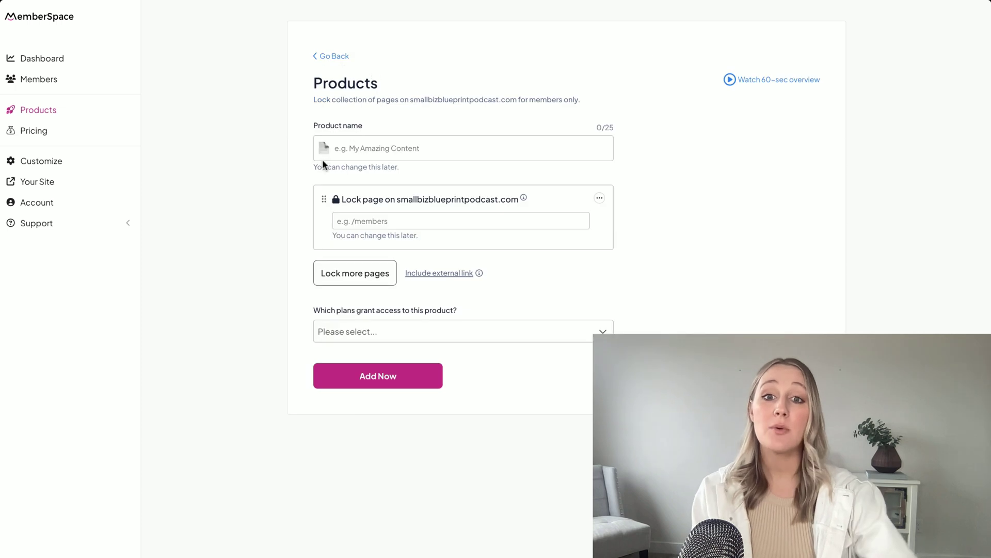
left_click(325, 149)
left_click(365, 195)
type("mic")
left_click(324, 228)
type("The Small B")
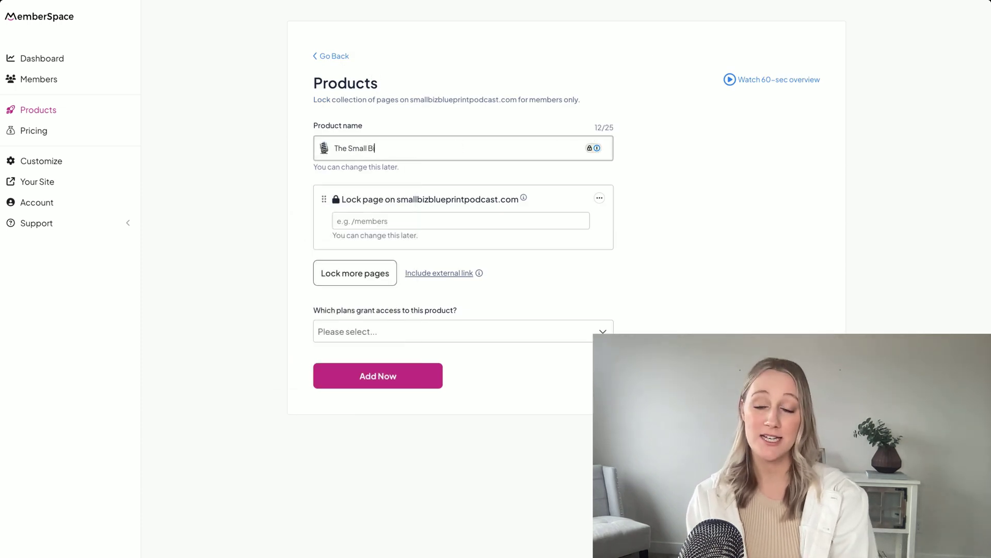
type("iz Blueprint")
left_click(435, 218)
type("/podcast/")
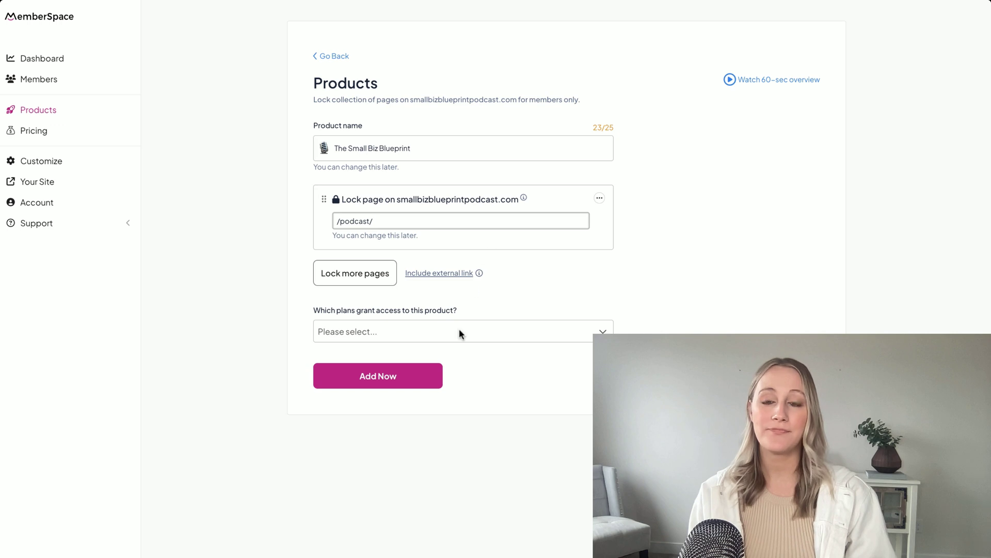
left_click(428, 379)
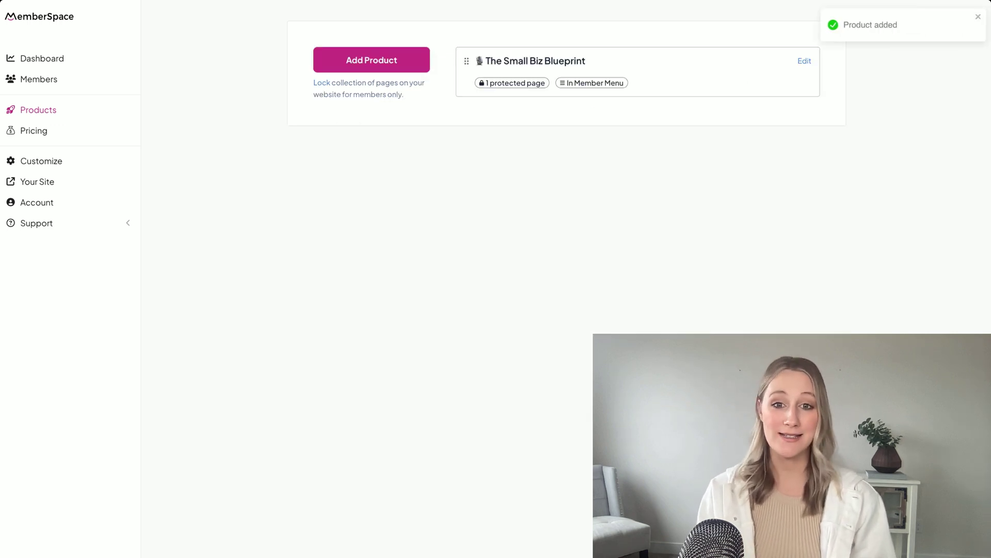
Create 'Podcast Plan' as a recurring 15 USD monthly payment with The Small Biz Blueprint access
left_click(27, 130)
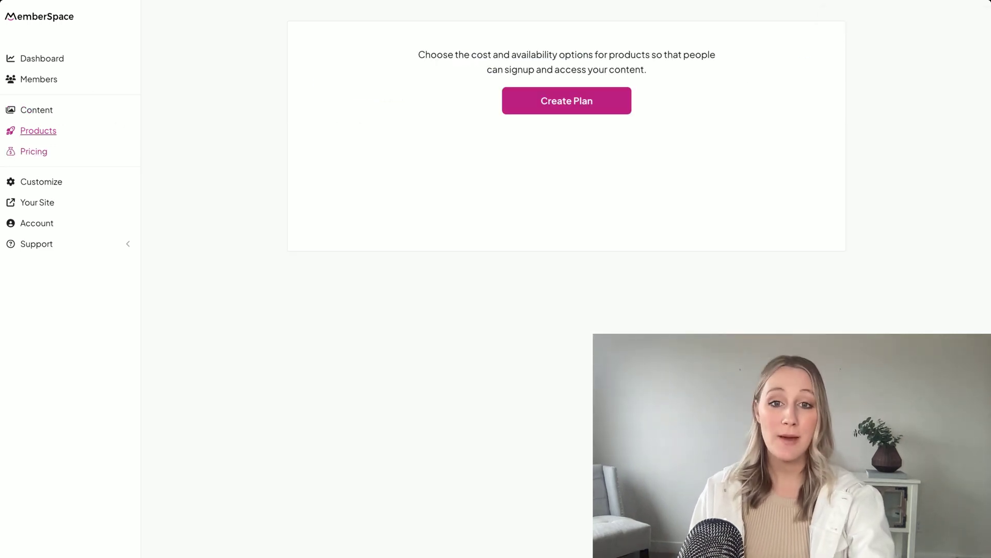
left_click(597, 97)
left_click(367, 190)
type("Podcast Plan")
left_click(345, 115)
left_click(346, 129)
left_click(339, 141)
left_click(361, 105)
left_click(329, 255)
type("15")
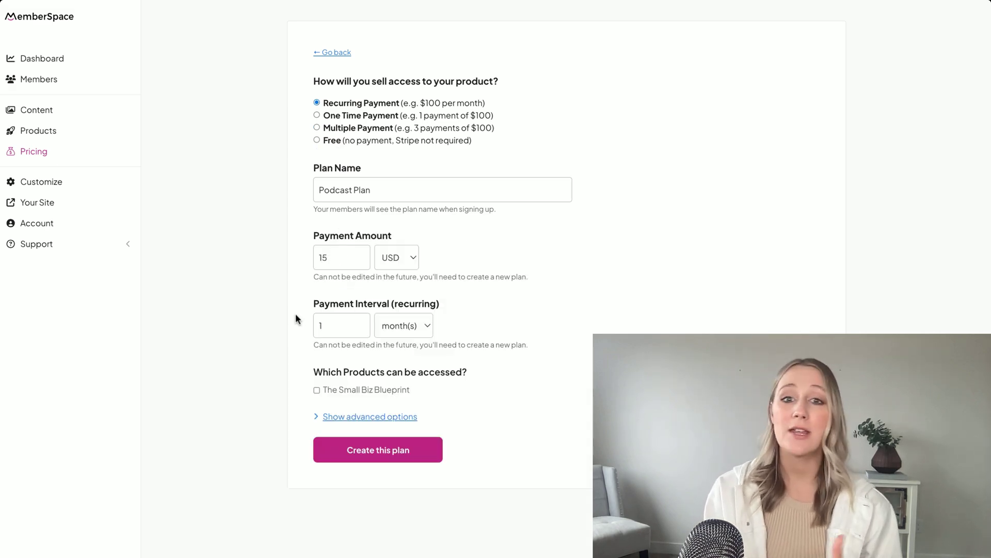
left_click(331, 392)
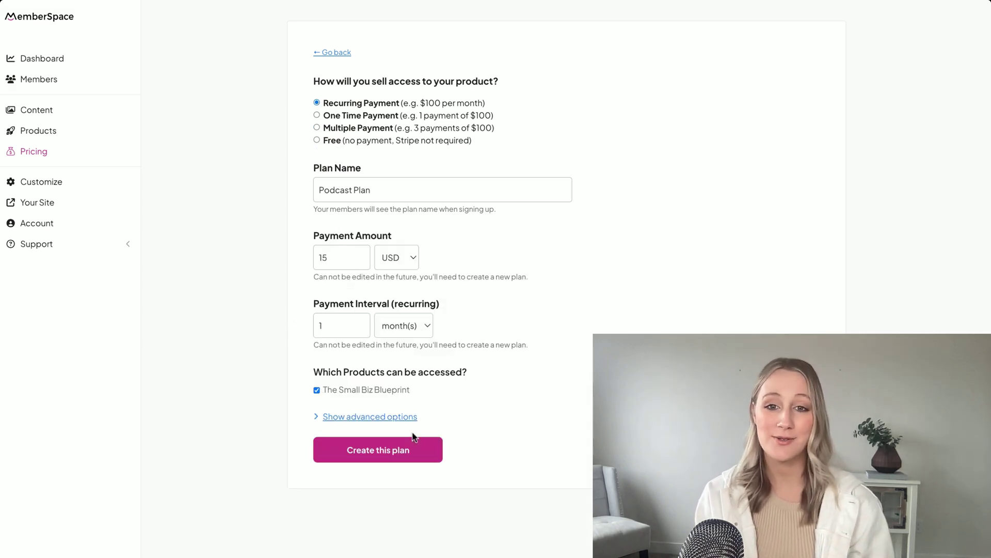